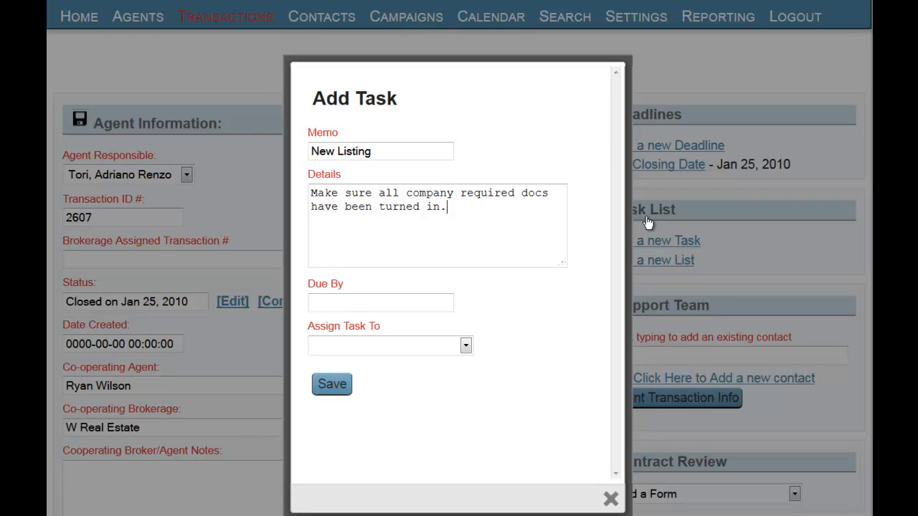
pyautogui.click(381, 302)
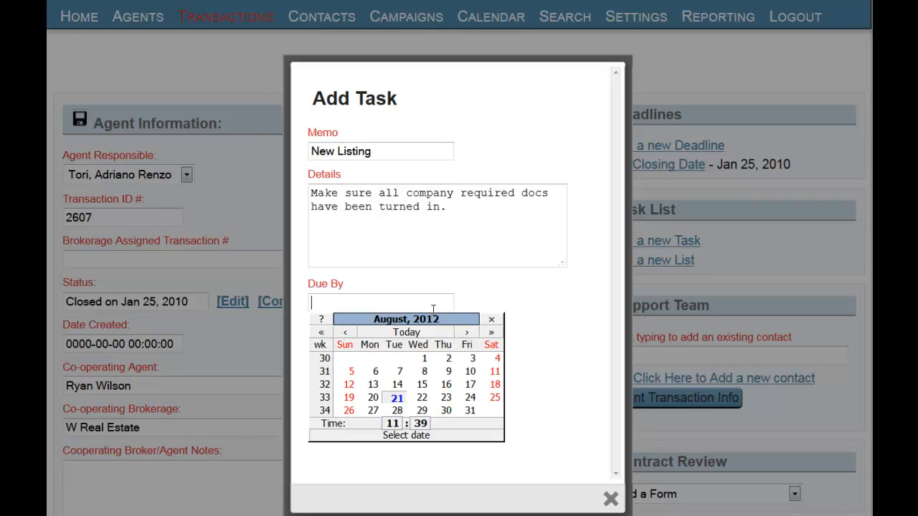
pyautogui.click(421, 400)
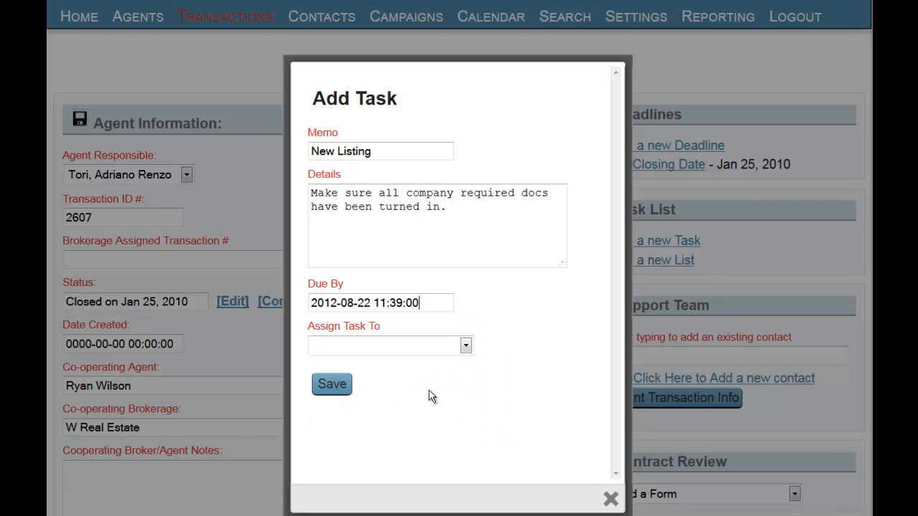
pyautogui.click(464, 345)
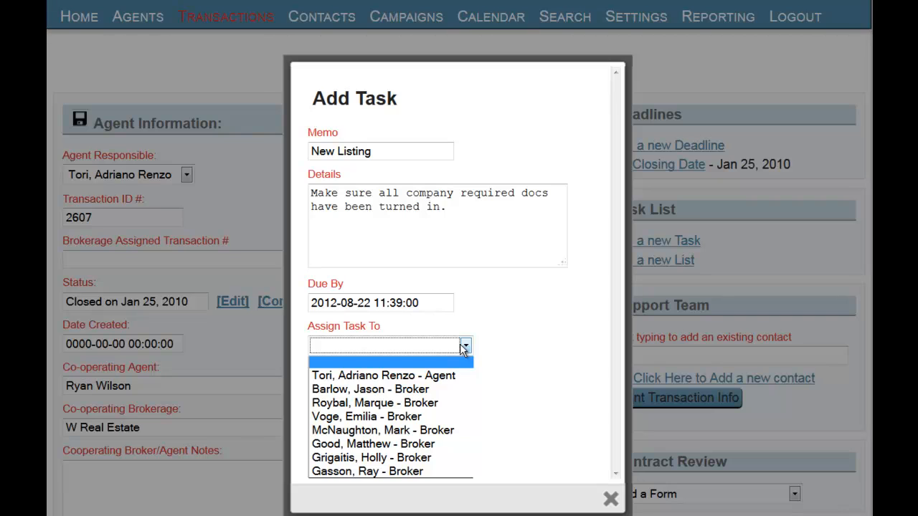
pyautogui.click(401, 393)
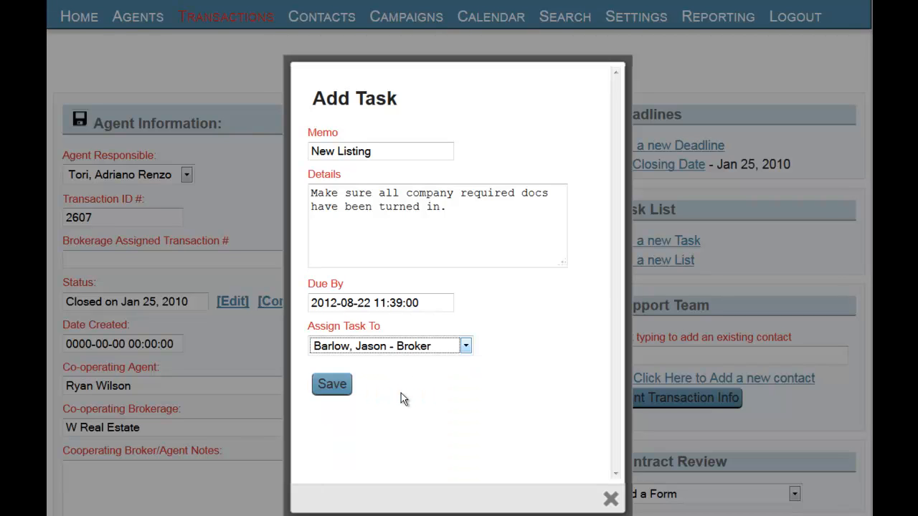
pyautogui.click(340, 386)
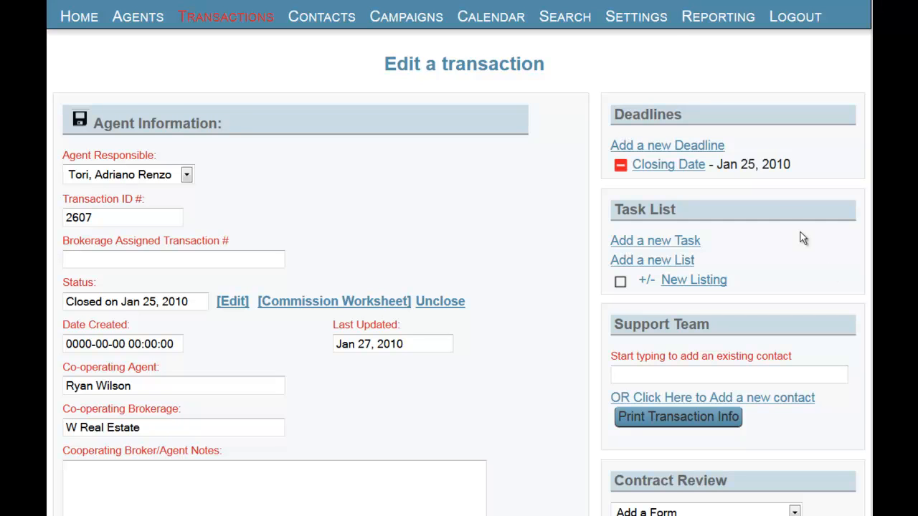
# In Manage Tasks, fill in a New Listing task "Call Sign Company" with details on highly visible sign placement, due 2 days from List Date.
pyautogui.moveTo(663, 29)
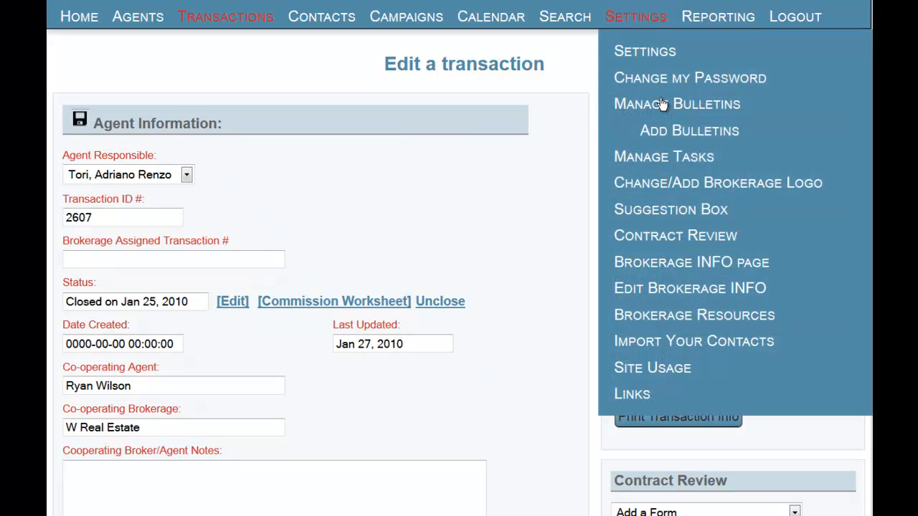
pyautogui.click(654, 159)
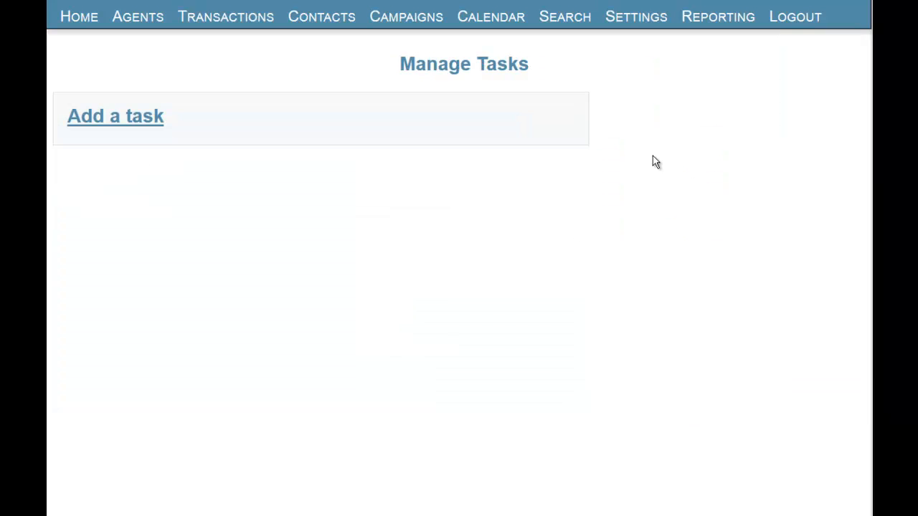
pyautogui.click(114, 116)
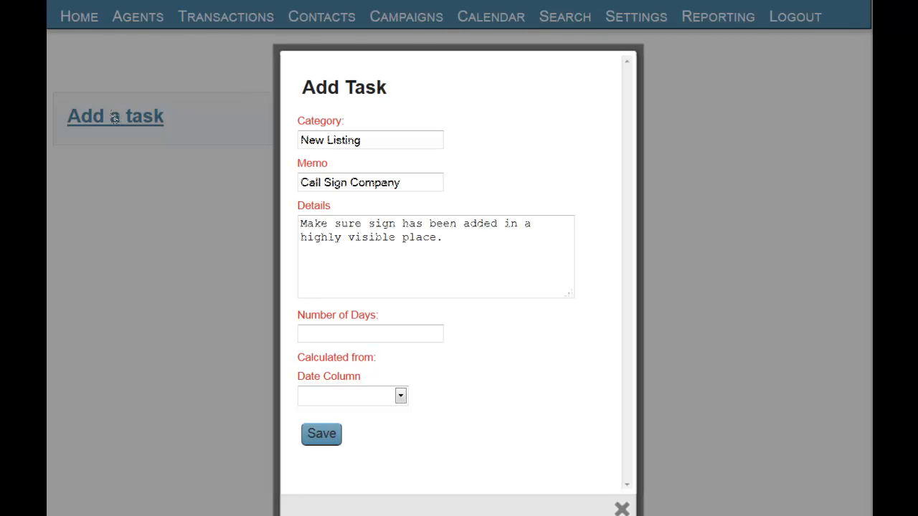
pyautogui.click(400, 398)
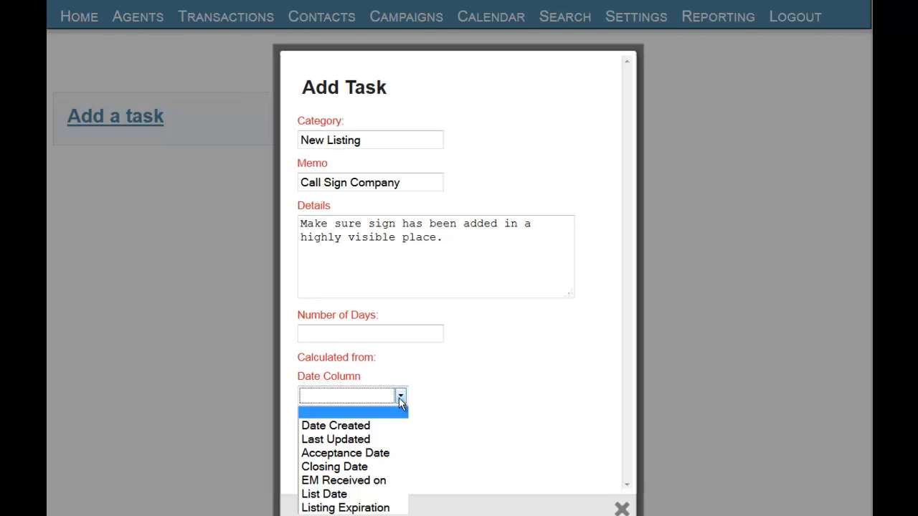
pyautogui.click(352, 493)
pyautogui.click(362, 334)
pyautogui.write('2')
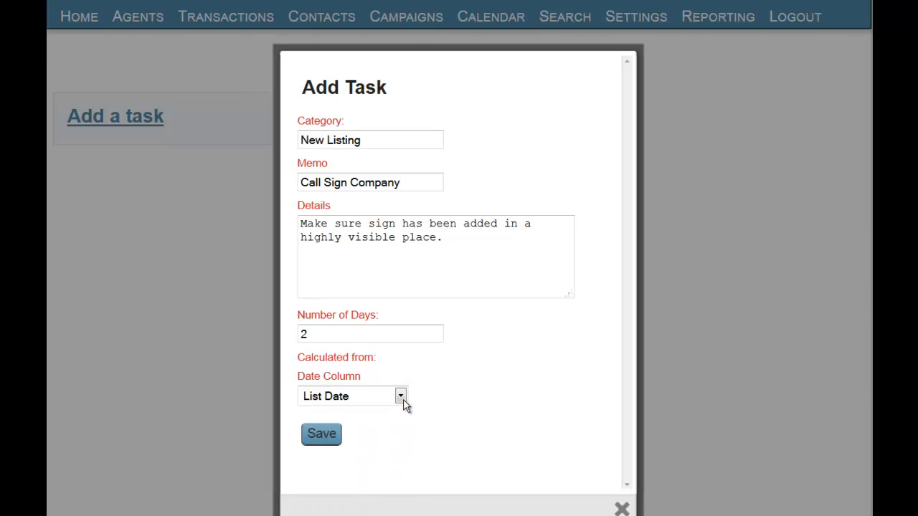
# Try calculating the task's due date from Listing Expiration with a negative number of days.
pyautogui.click(400, 395)
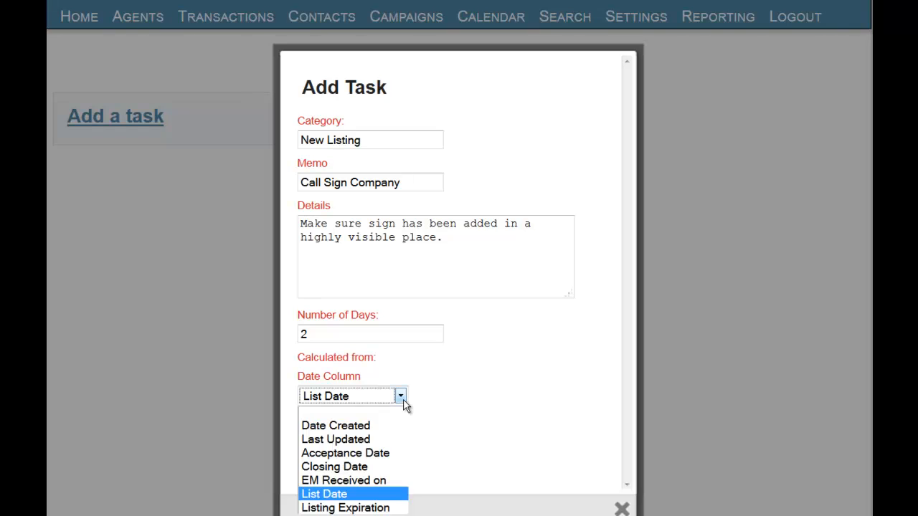
pyautogui.click(373, 507)
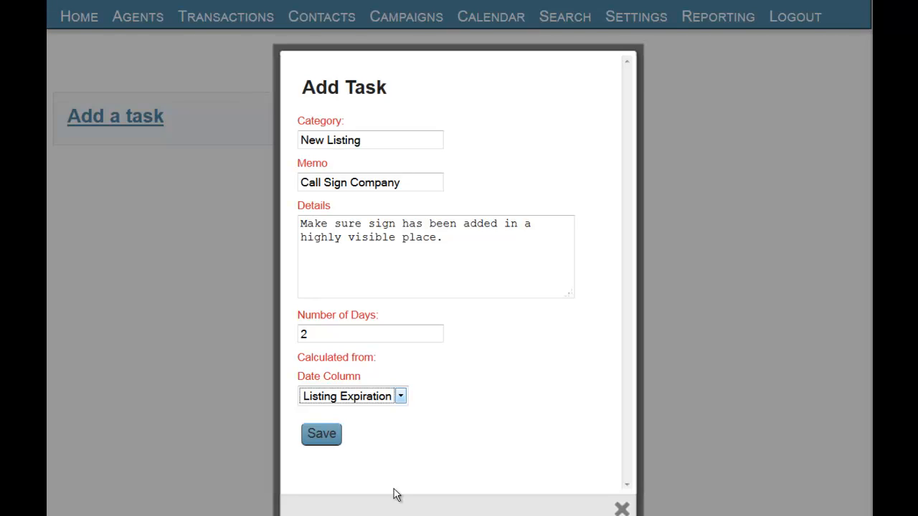
pyautogui.moveTo(342, 336); pyautogui.dragTo(267, 342)
pyautogui.write('-')
pyautogui.write('2')
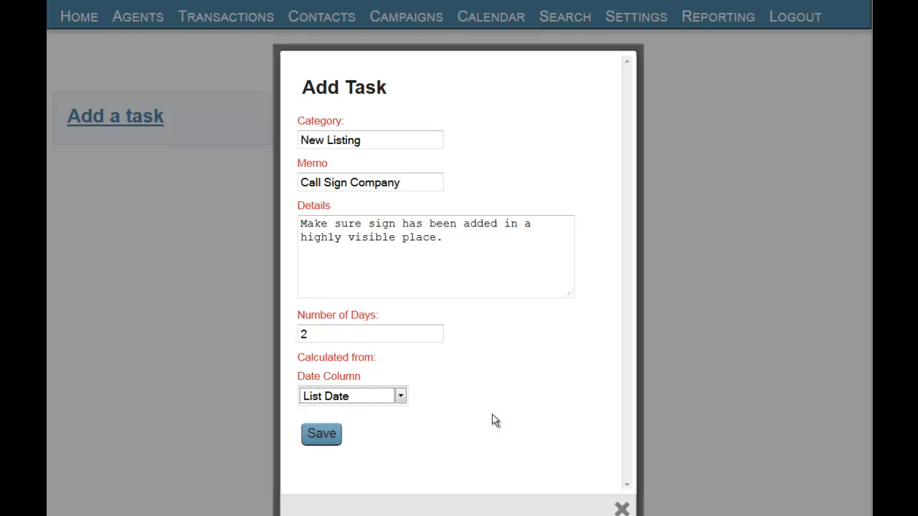
# Save the Call Sign Company task to the brokerage's managed tasks.
pyautogui.click(327, 437)
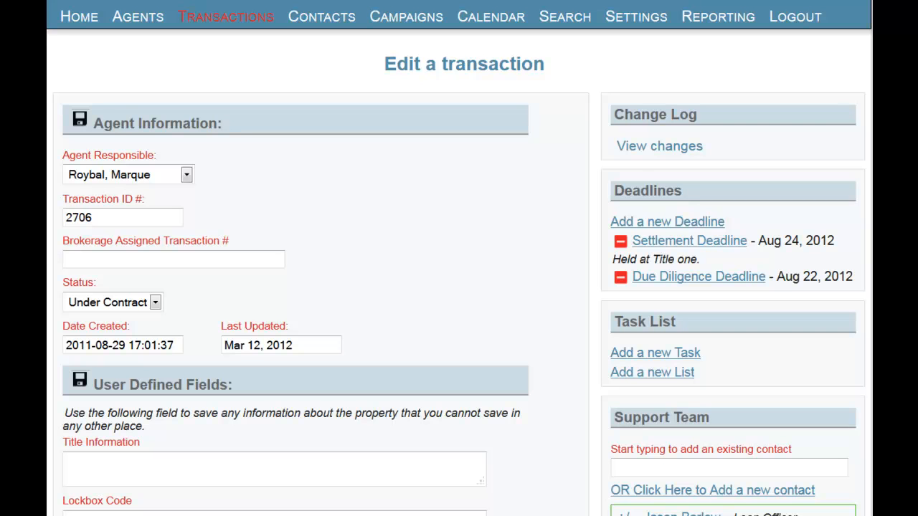
# Start a new task list on the Under Contract transaction with Call Sign Company, Order Title Report, Marketing and Price Change selected from New Listing.
pyautogui.click(687, 372)
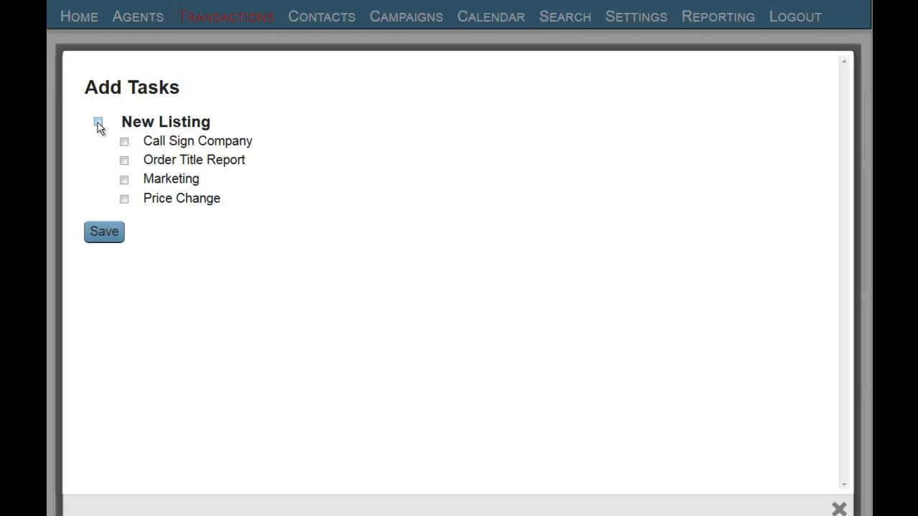
pyautogui.click(99, 122)
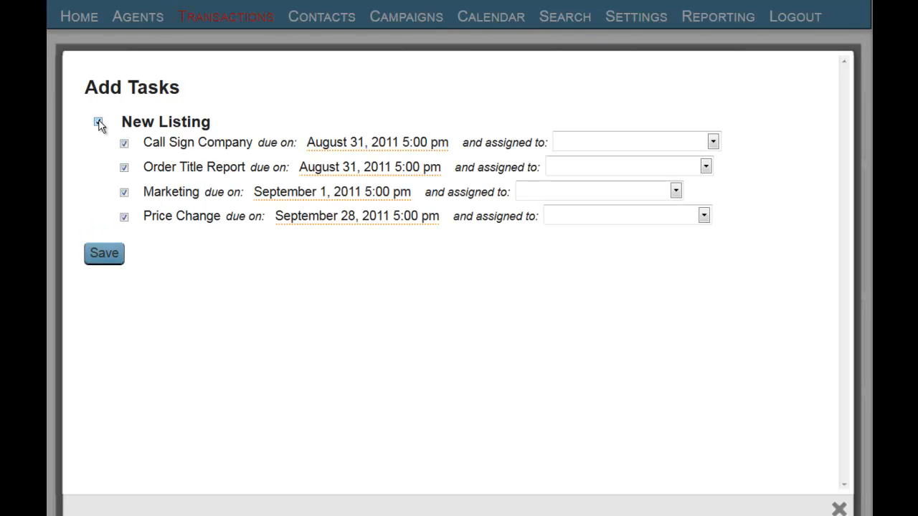
pyautogui.click(98, 122)
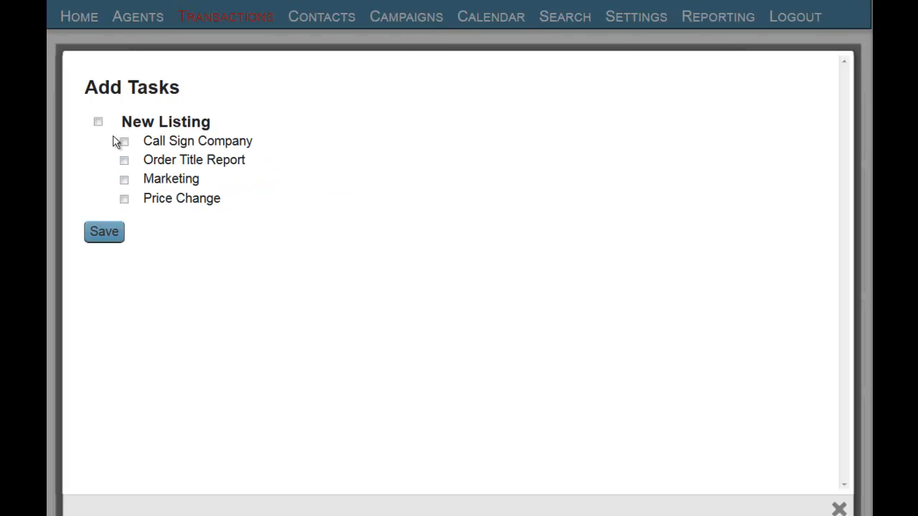
pyautogui.click(123, 143)
pyautogui.click(124, 166)
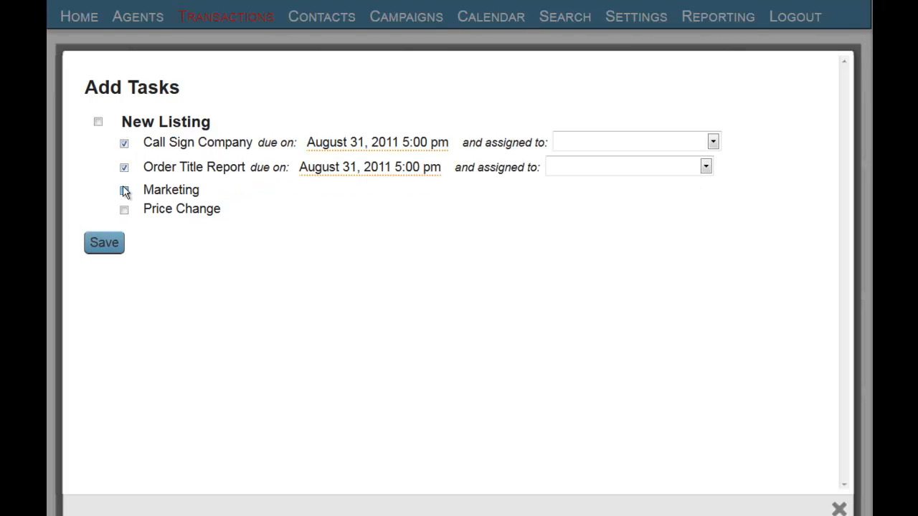
pyautogui.click(123, 188)
pyautogui.click(122, 209)
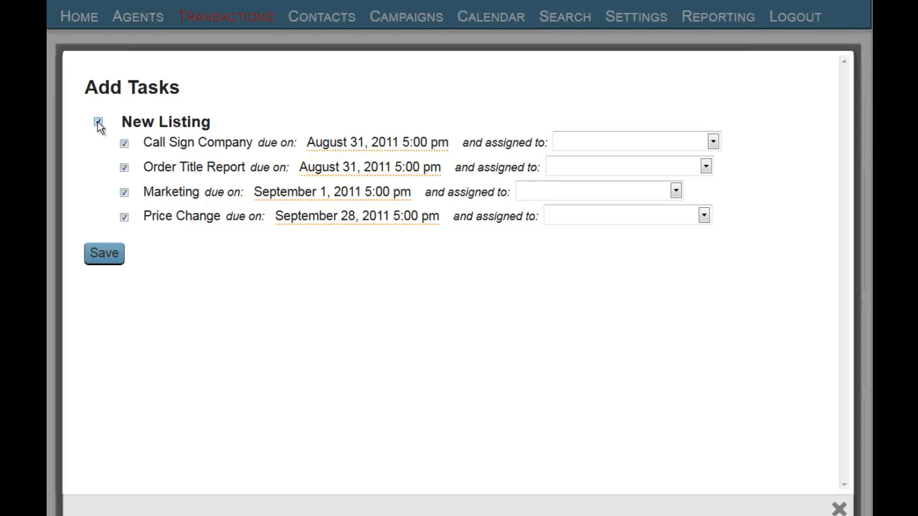
# Assign Order Title Report to the escrow agent and the other three tasks to the responsible agent, and save the list.
pyautogui.click(331, 144)
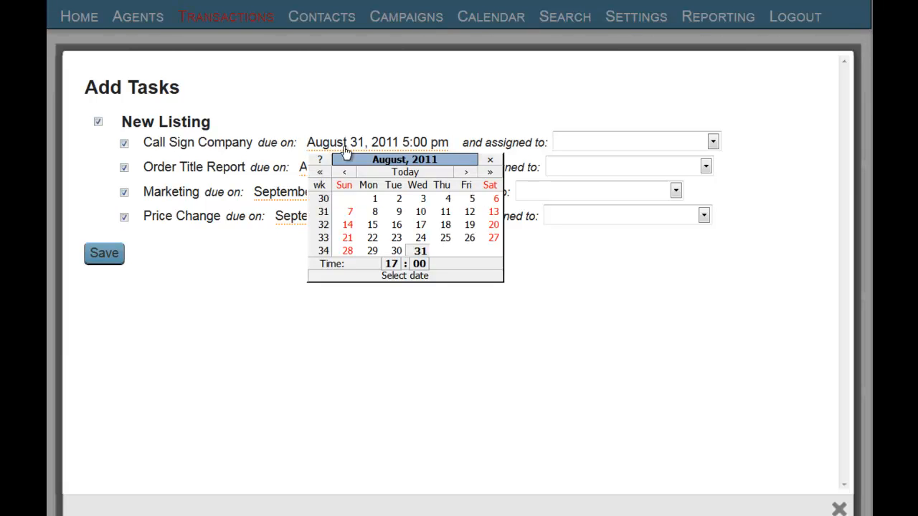
pyautogui.click(487, 165)
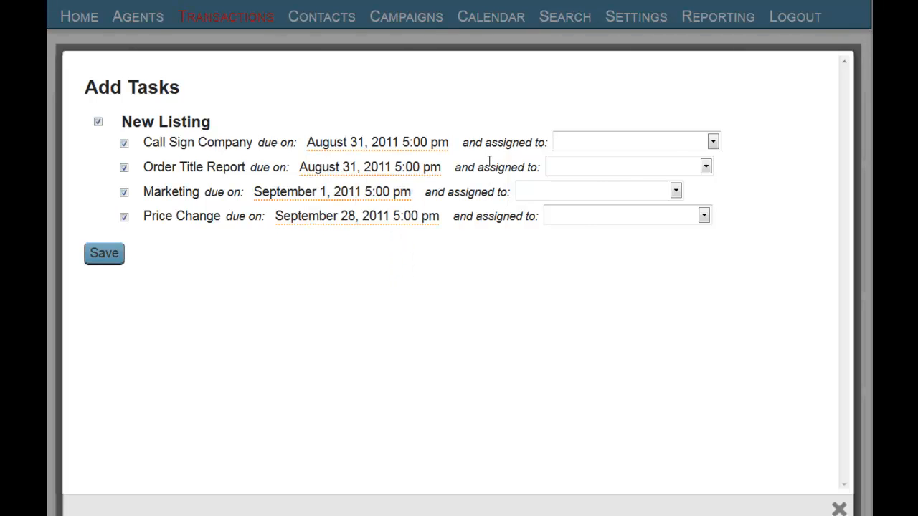
pyautogui.click(712, 142)
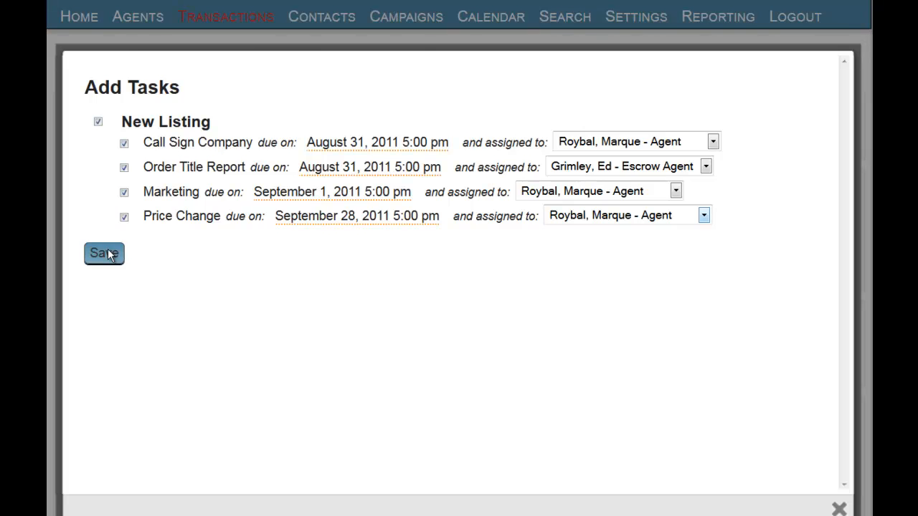
pyautogui.click(104, 254)
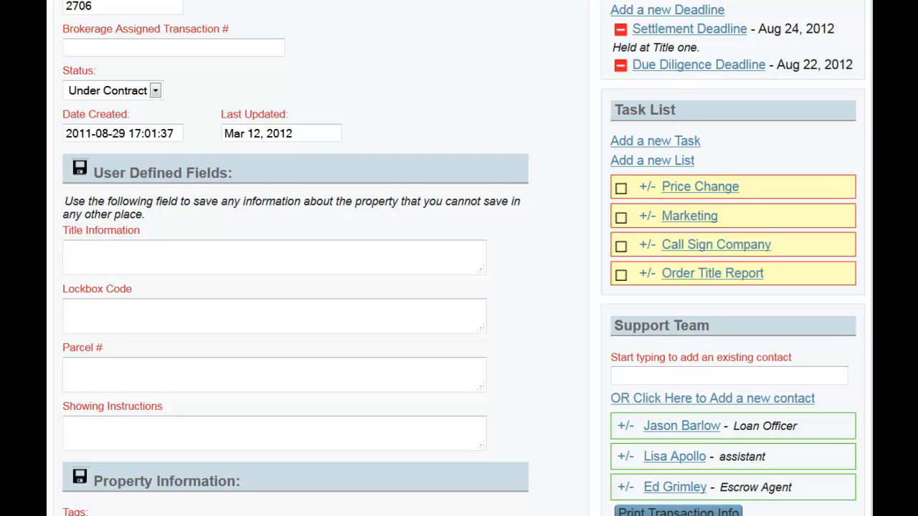
# Review the details of the Price Change task in the transaction's task list and mark it as completed.
pyautogui.click(643, 190)
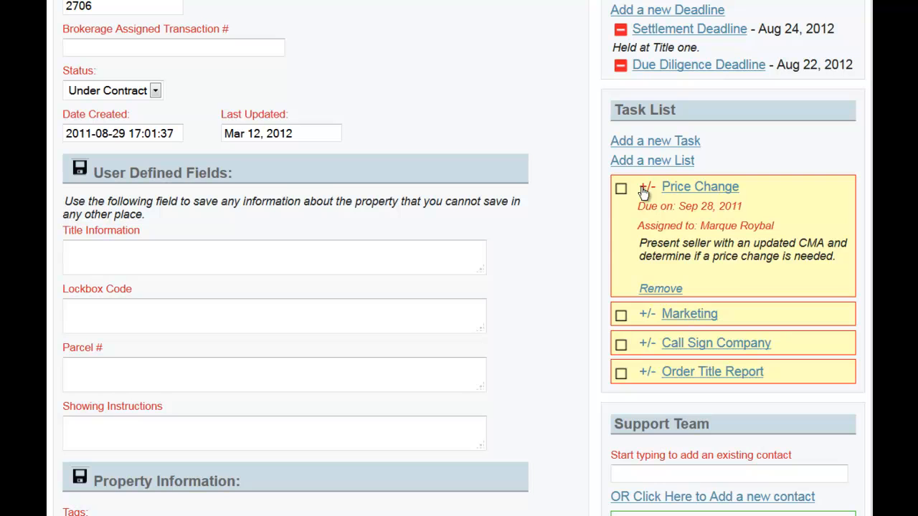
pyautogui.click(643, 189)
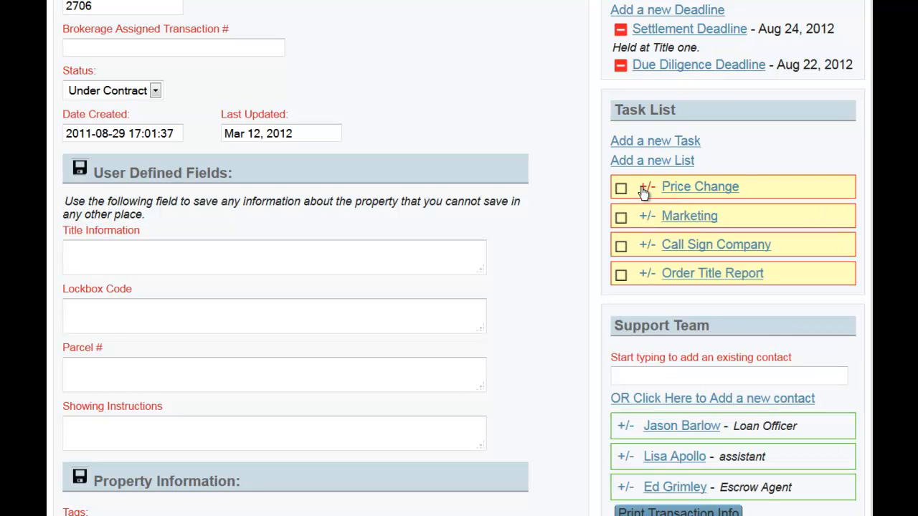
pyautogui.click(620, 189)
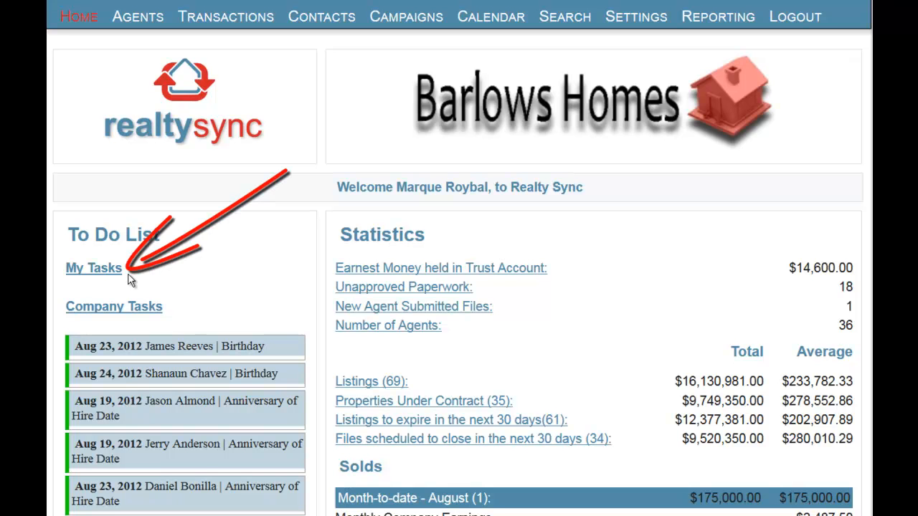
# View the personal tasks and the company tasks from the home page's To Do List.
pyautogui.click(113, 272)
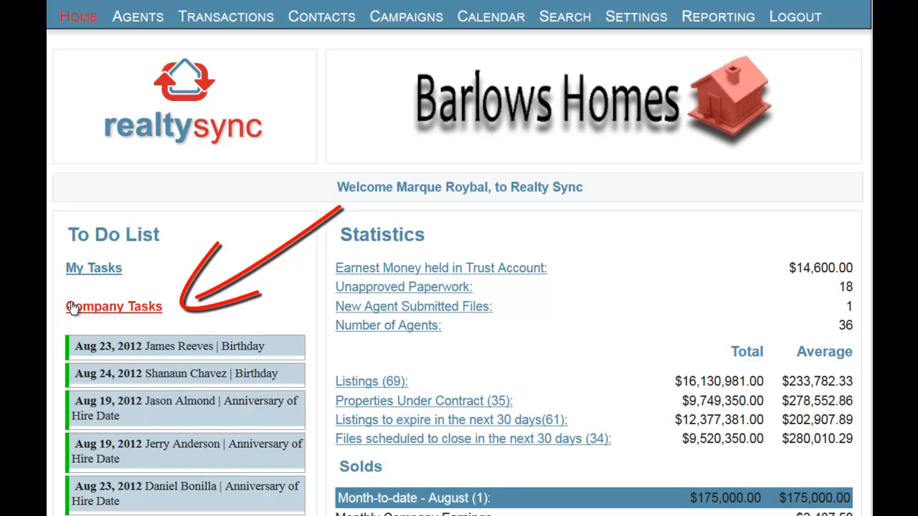
pyautogui.click(69, 307)
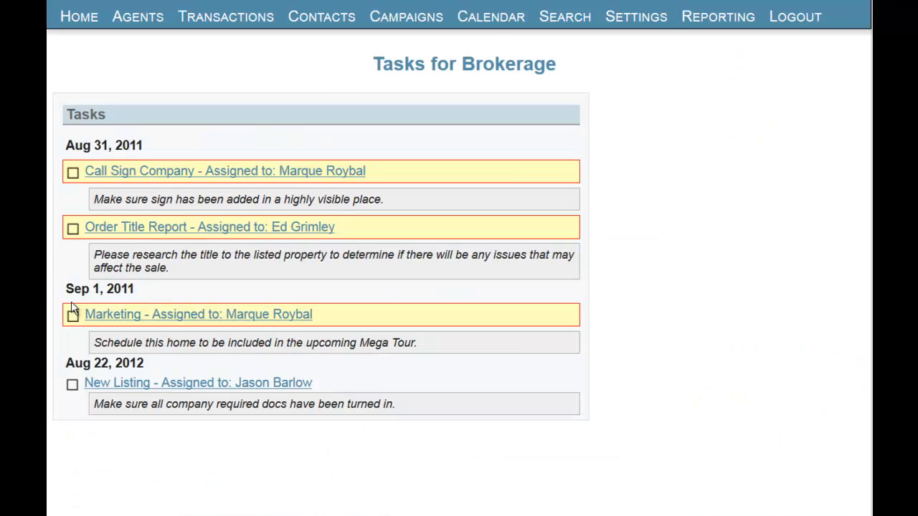
# Filter the August 2012 calendar to Tasks only, hiding Reminder, Deadline, Important Dates and Campaigns.
pyautogui.click(491, 23)
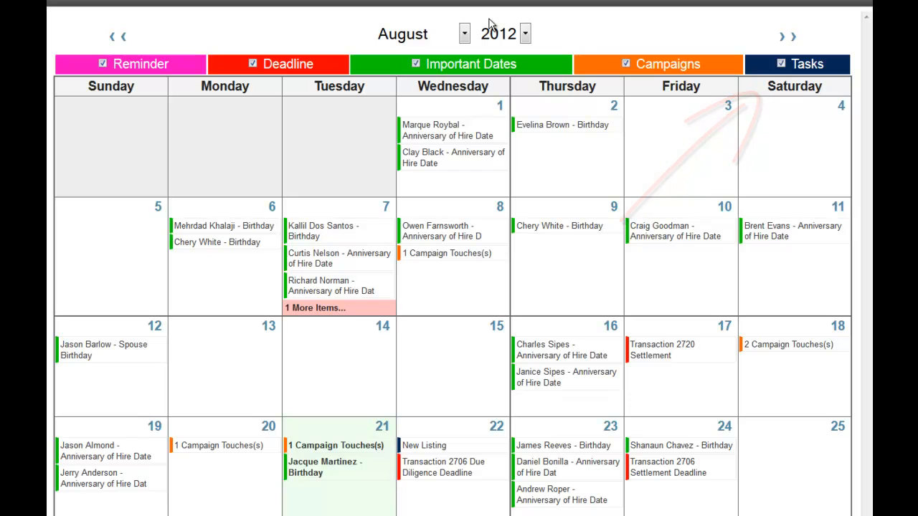
pyautogui.click(415, 64)
pyautogui.click(253, 64)
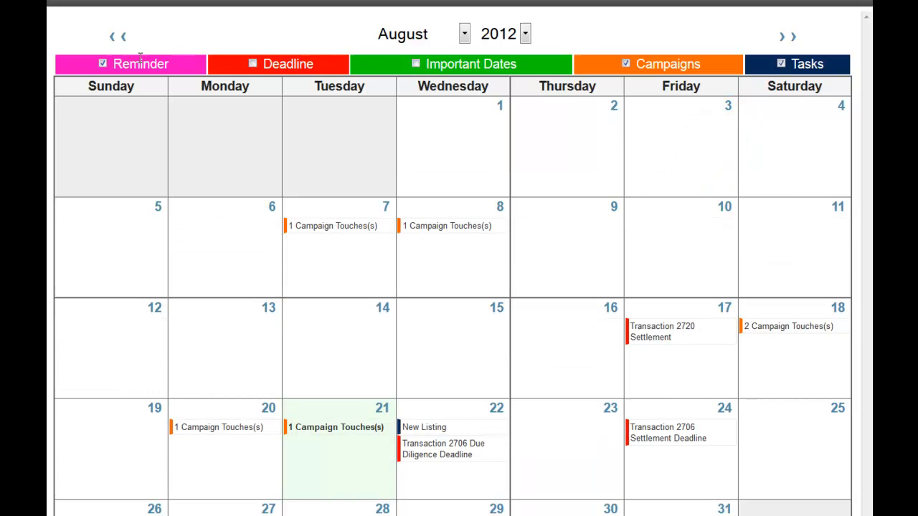
pyautogui.click(102, 64)
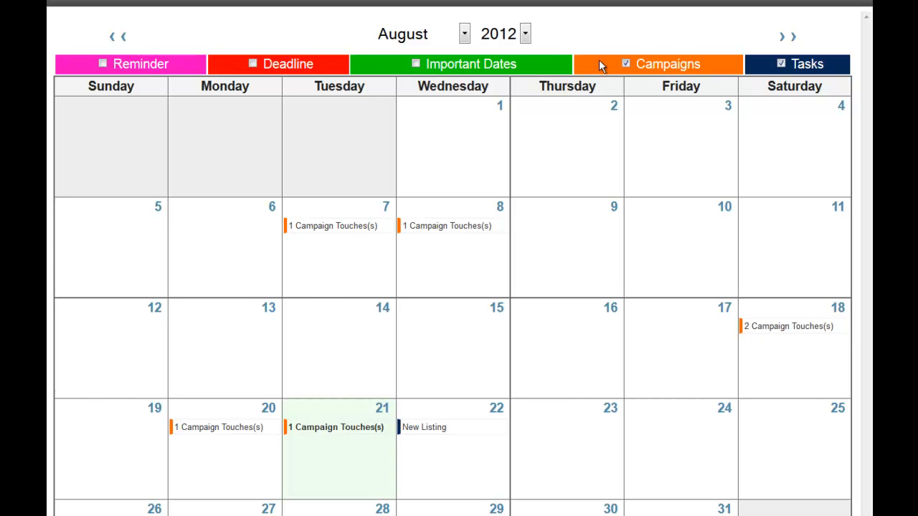
pyautogui.click(626, 64)
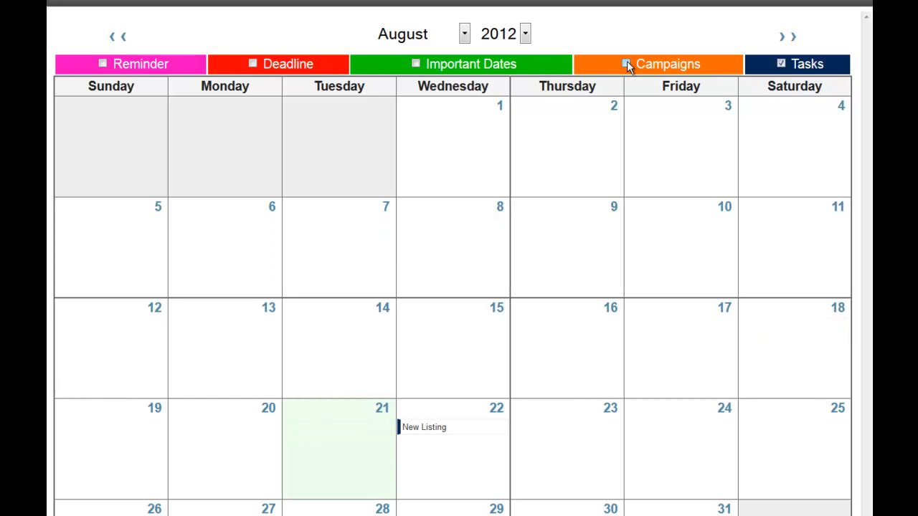